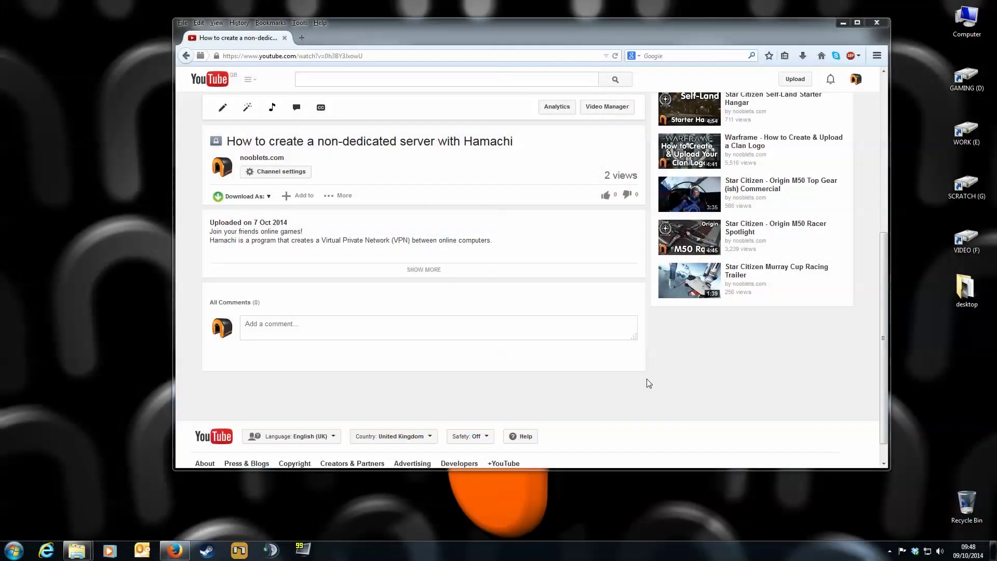
Step: Expand the video description to reveal the Dropbox and LogMeIn Hamachi download links
click(437, 270)
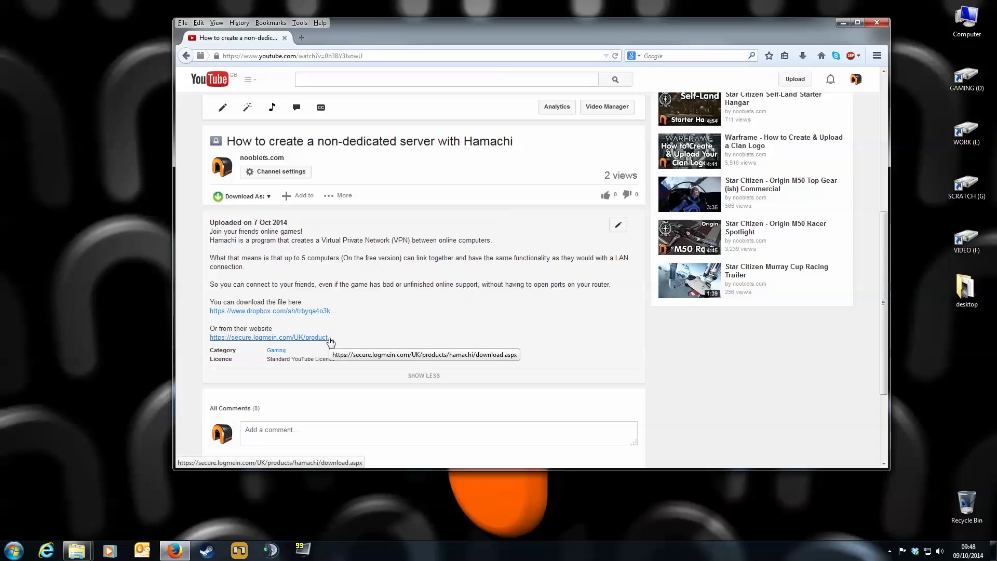
Step: Download hamachi.msi from the Dropbox HAMACHI DOWNLOAD folder and save the file
click(322, 311)
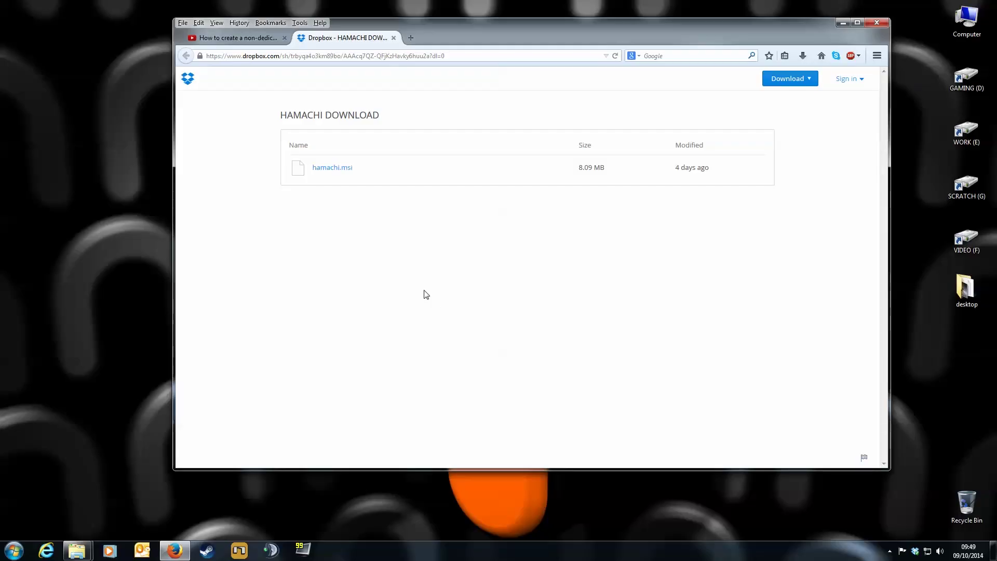
click(341, 170)
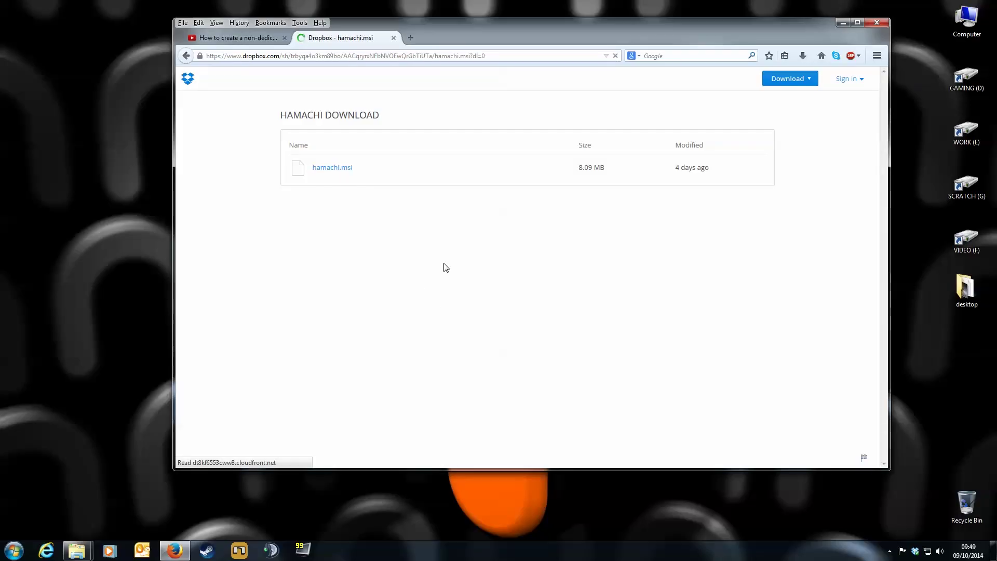
click(486, 269)
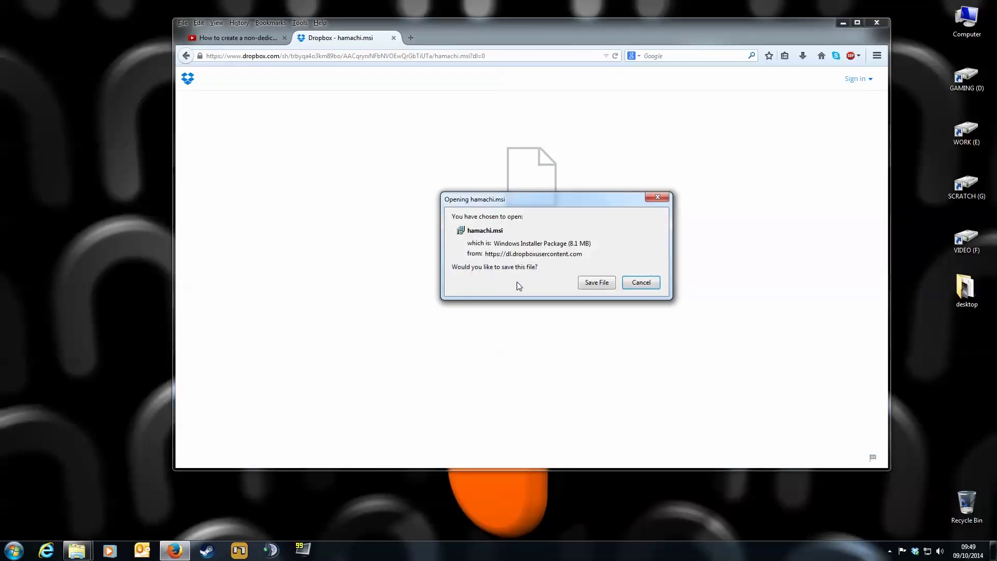
click(592, 282)
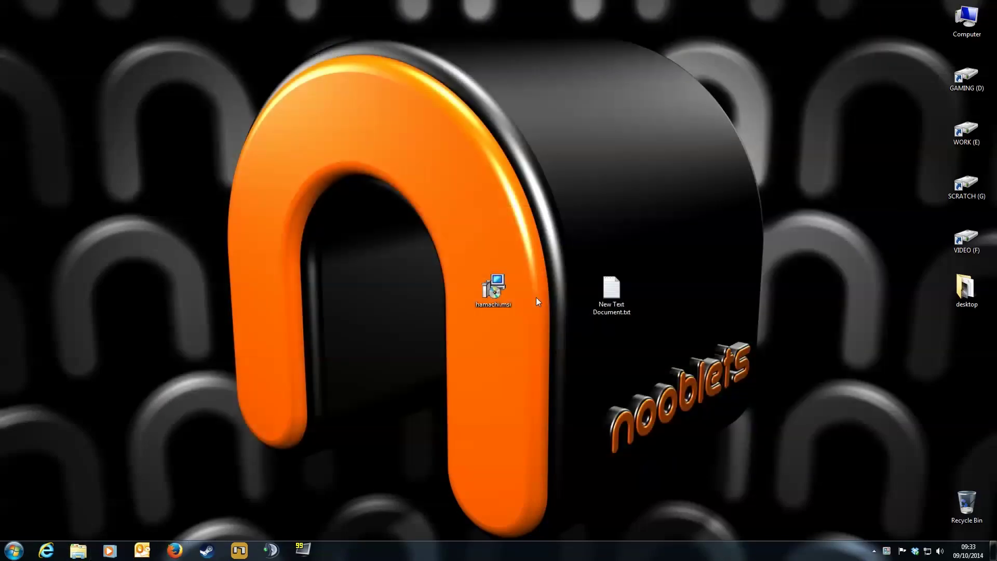
Step: Run hamachi.msi and install Hamachi in English, accepting the terms and default options
double_click(494, 287)
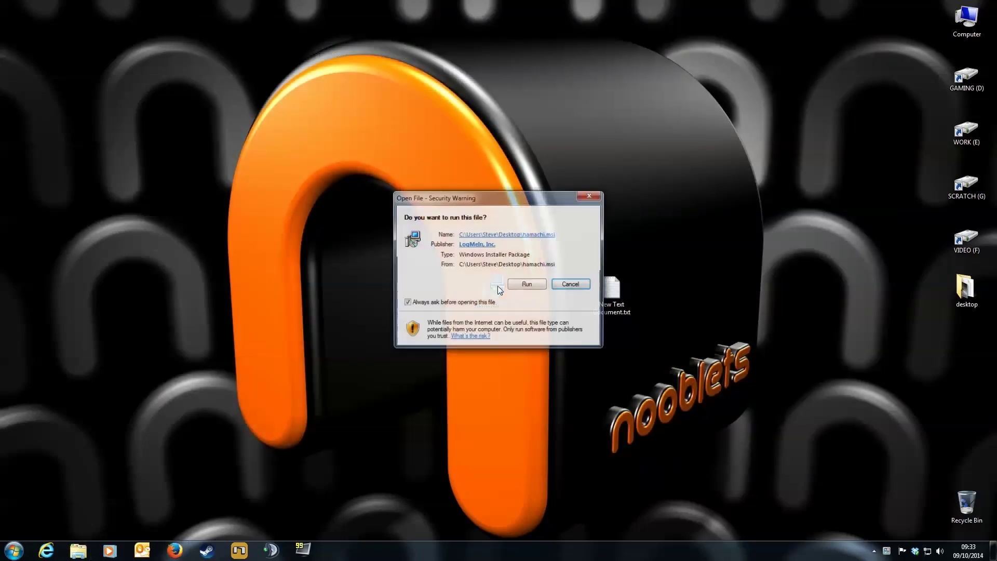
click(516, 285)
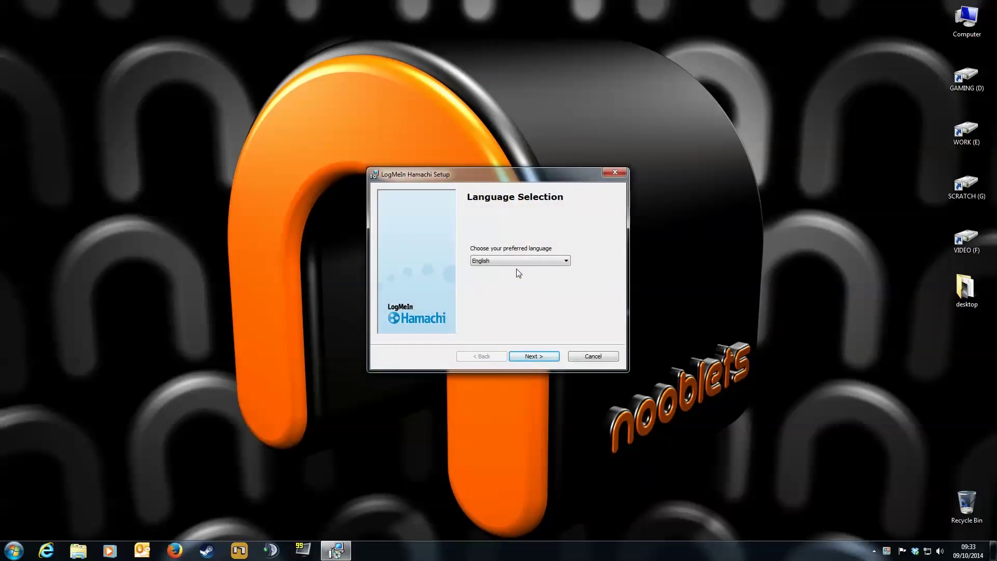
click(530, 359)
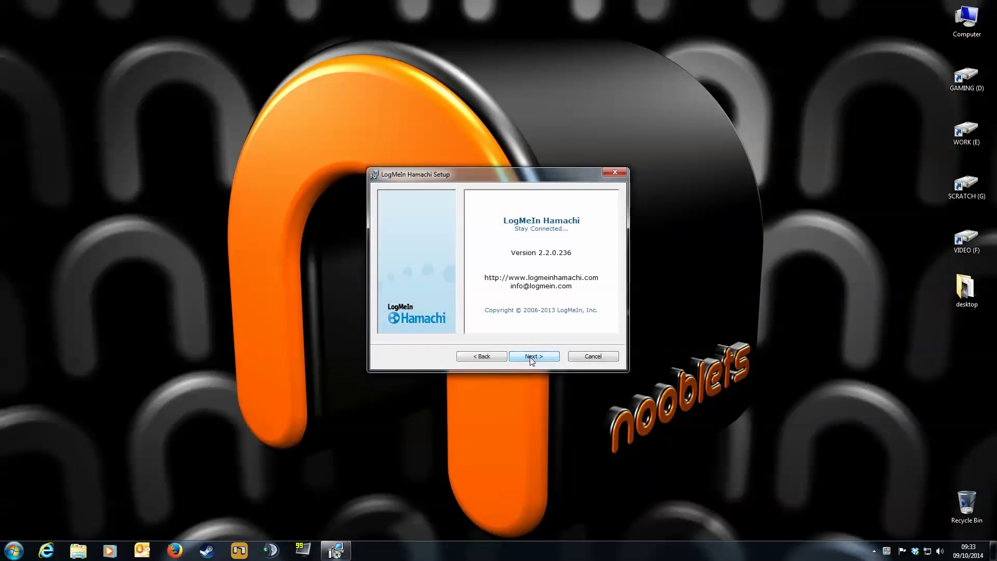
click(530, 358)
click(529, 357)
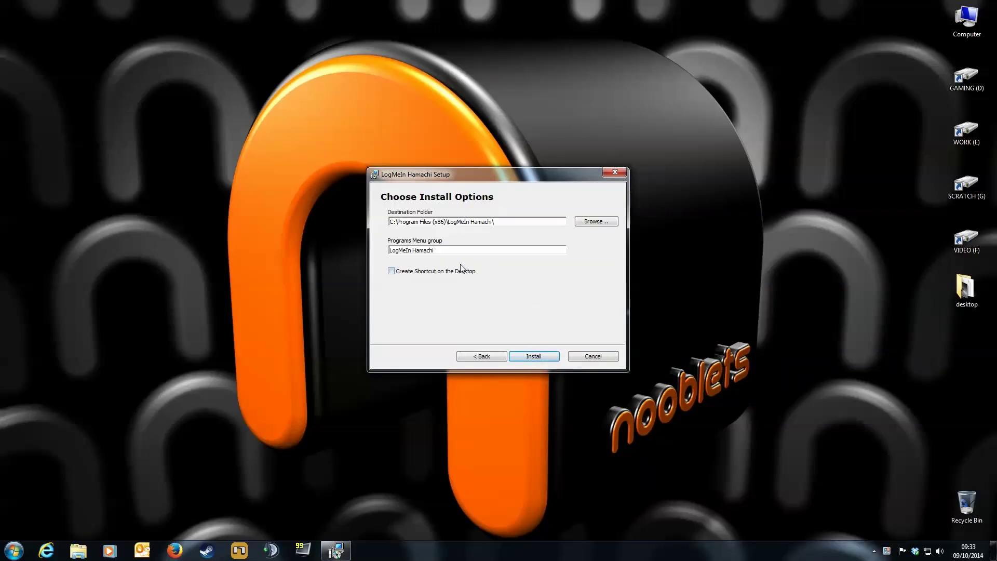
click(535, 356)
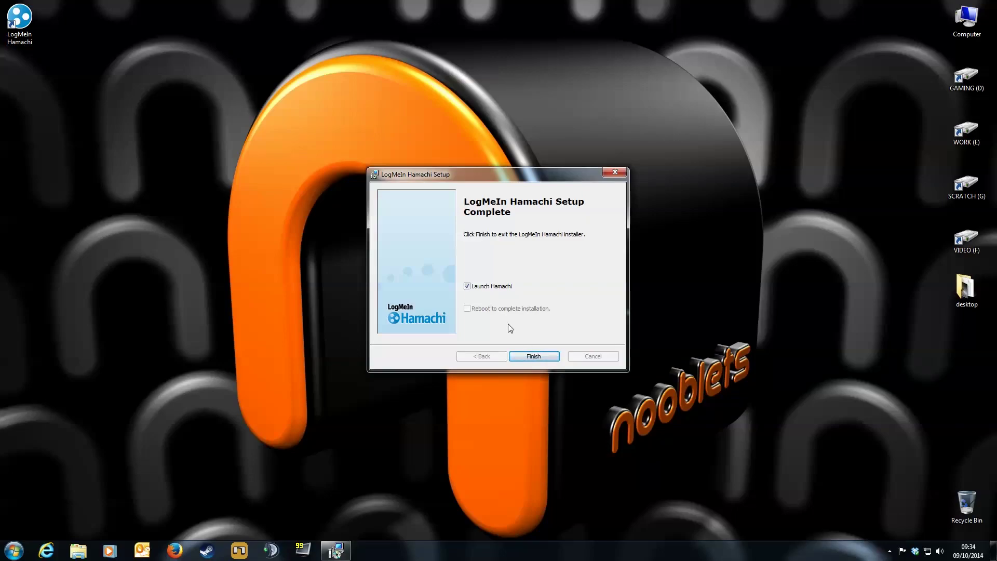
Step: Launch Hamachi, power it on, and register this client as RENDER-PC
click(529, 356)
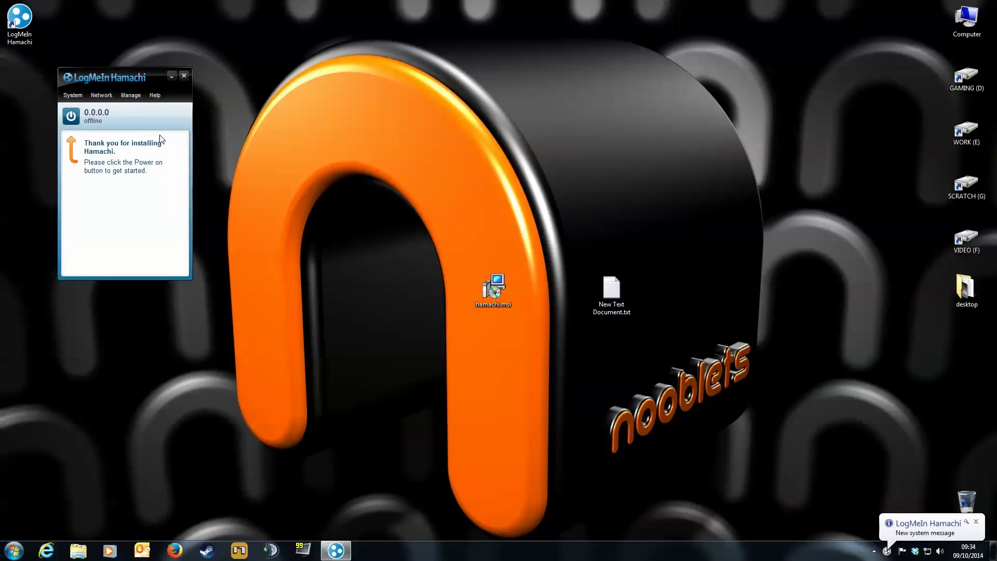
drag(135, 73, 533, 203)
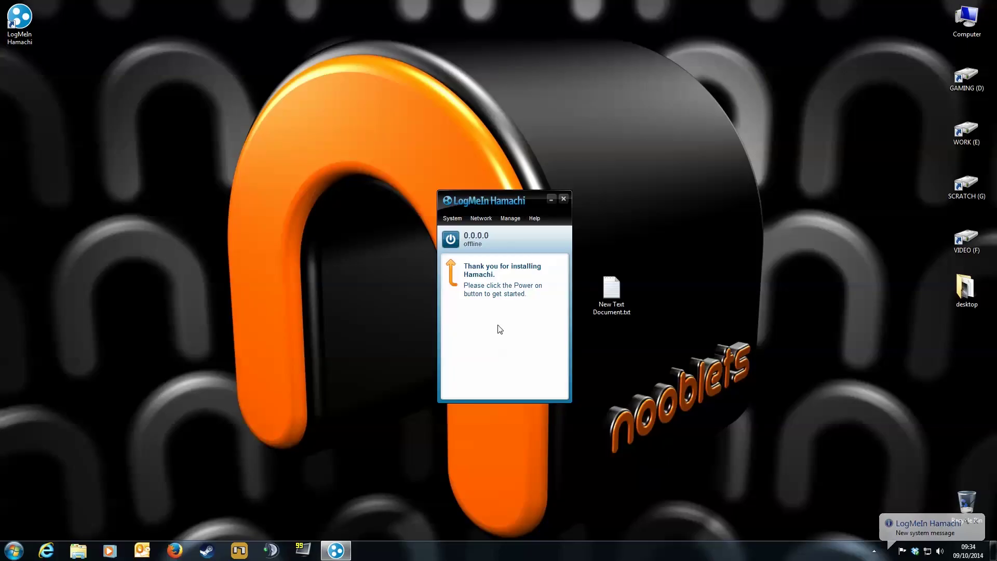
click(451, 239)
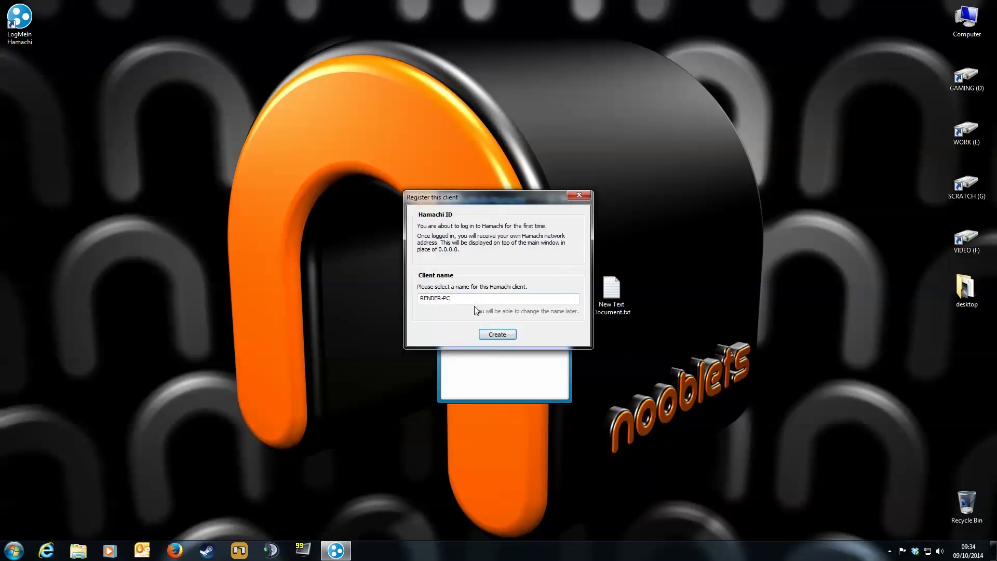
click(494, 335)
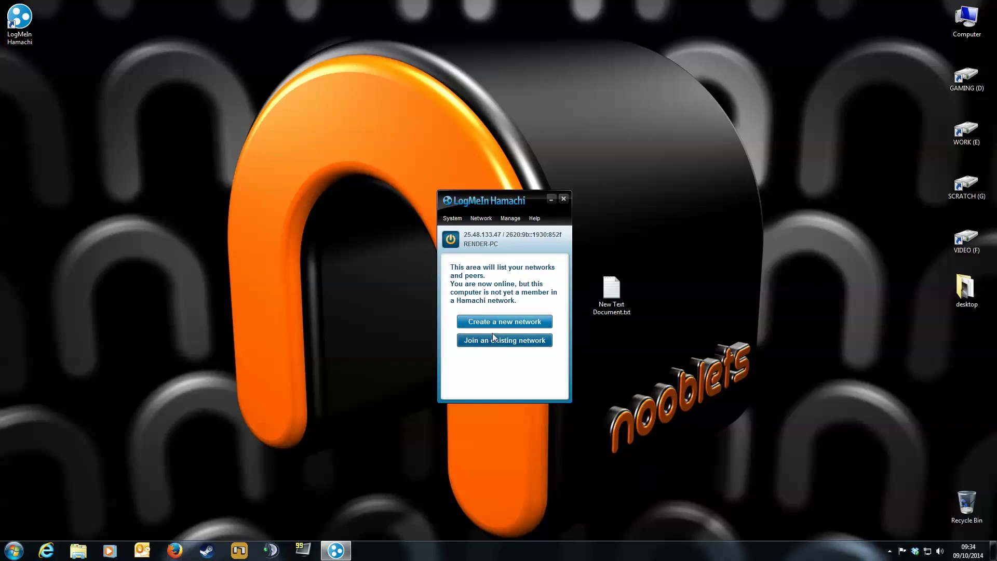
Step: Create network noobletstest1 protected by a password entered and confirmed
click(501, 326)
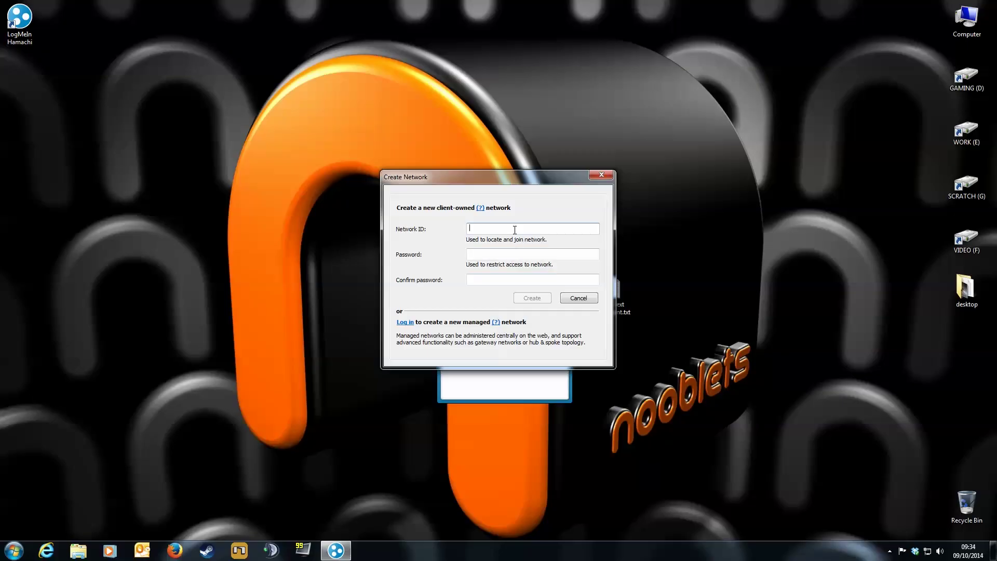
text(noobletstest1)
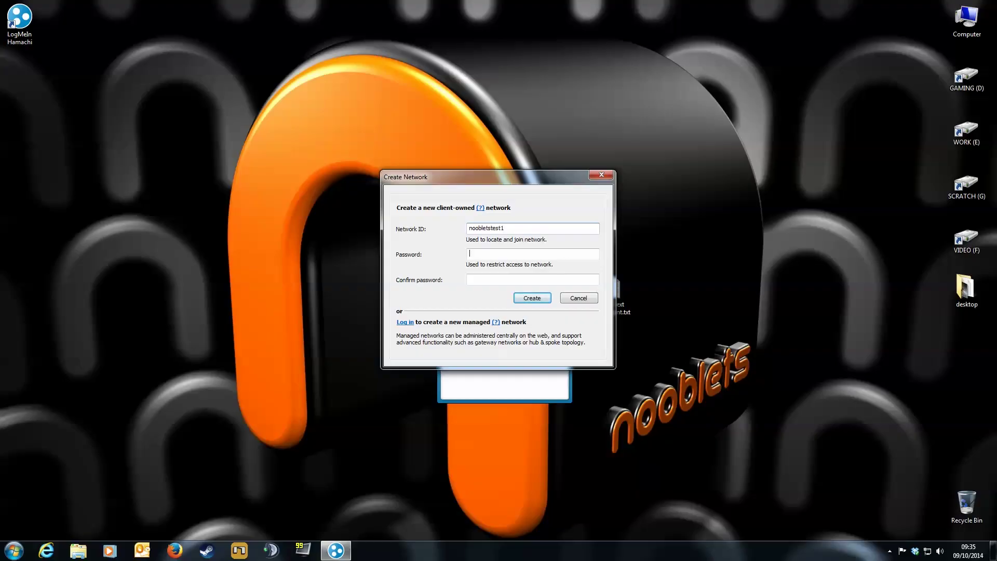
text(23)
key(Tab)
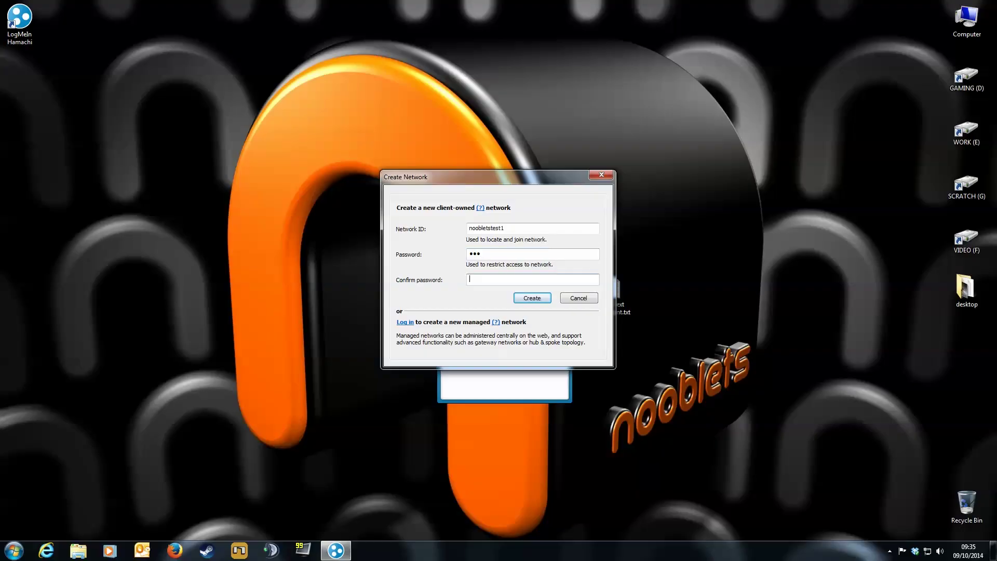
text(123)
click(532, 298)
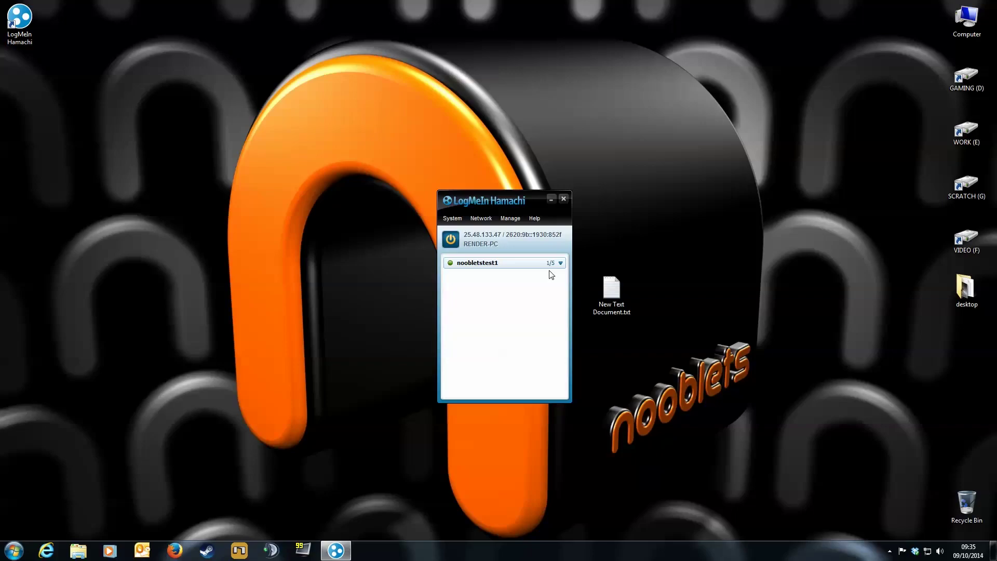
Step: Paste this computer's IPv4 address 25.48.133.47 into New Text Document.txt
right_click(519, 236)
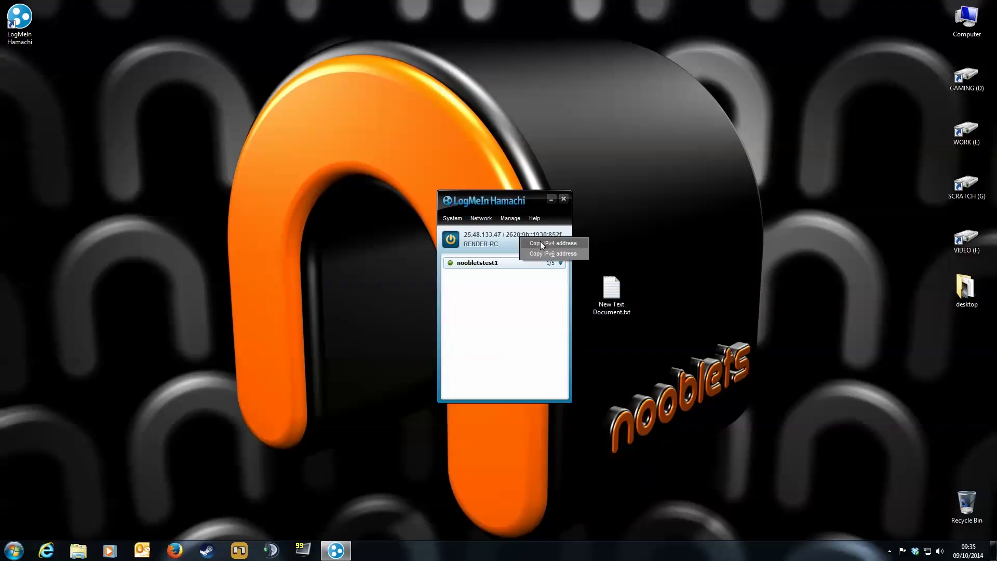
click(540, 241)
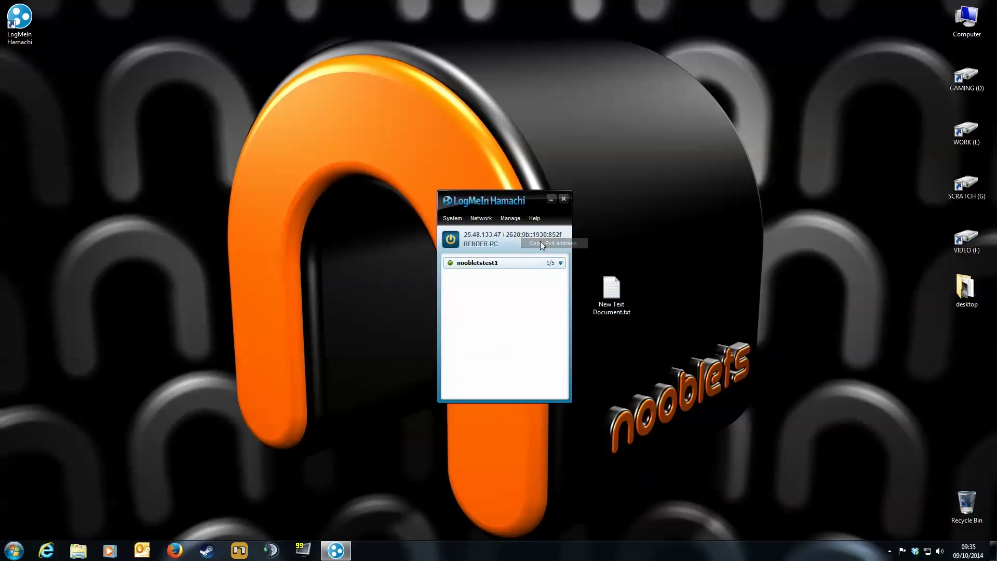
click(621, 283)
double_click(621, 284)
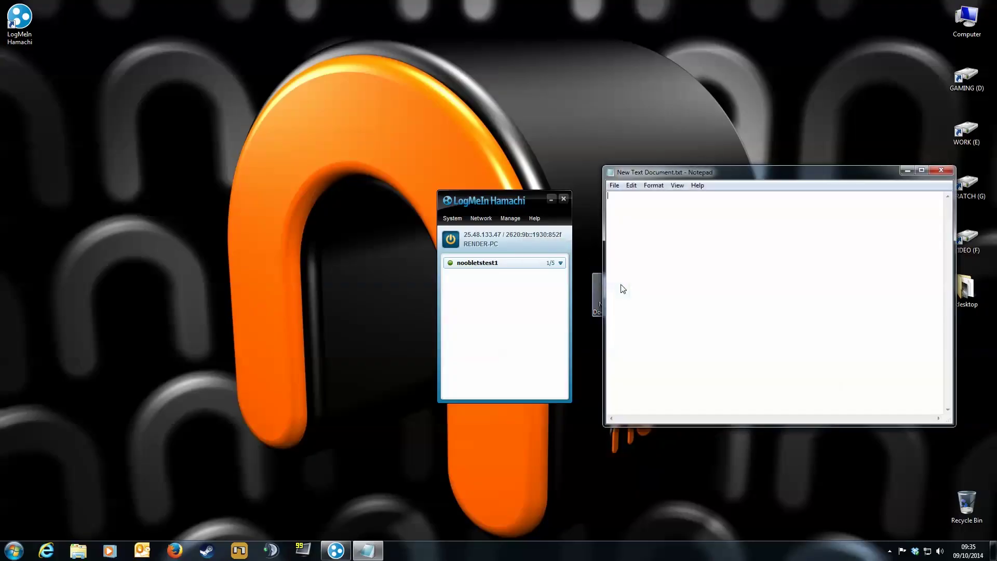
key(ctrl+v)
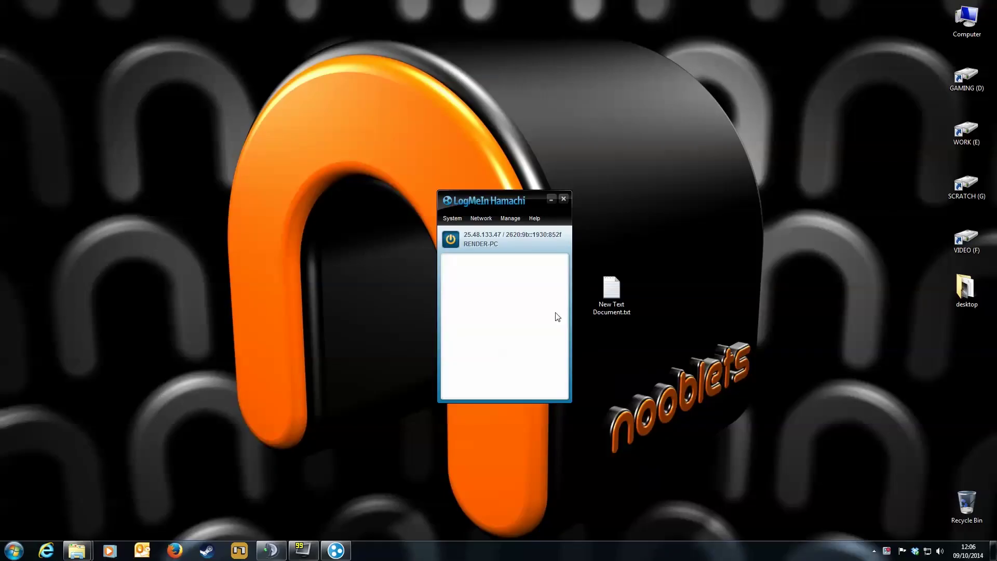
Step: Join the existing network noobletstest, entering its network password
click(483, 218)
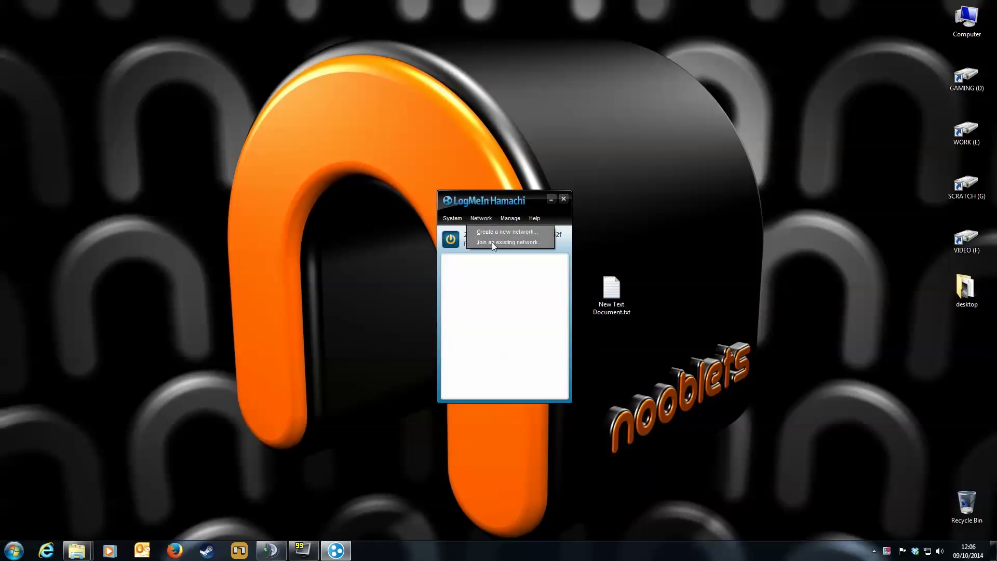
click(492, 243)
text(n)
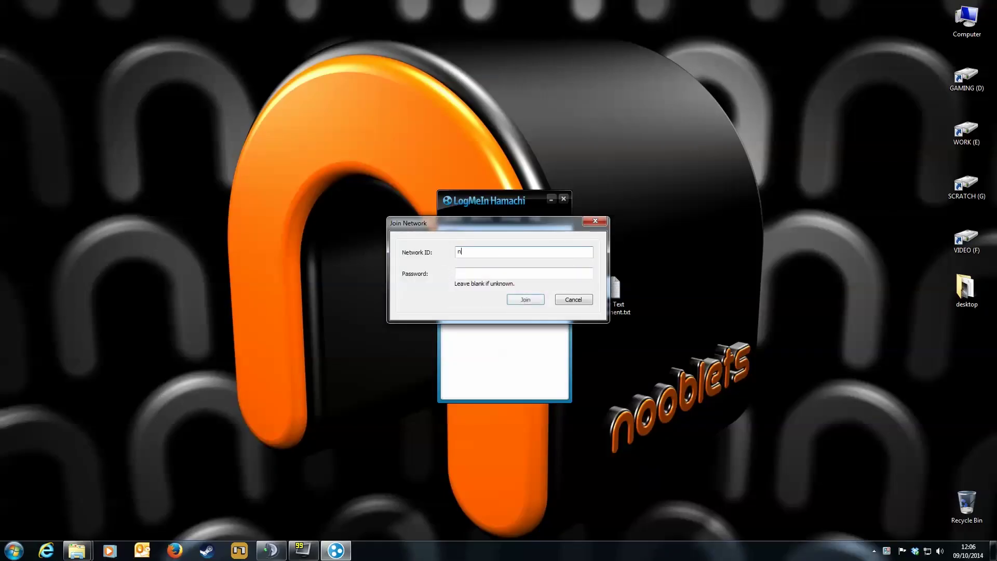
text(oobletstest)
key(Tab)
text(•)
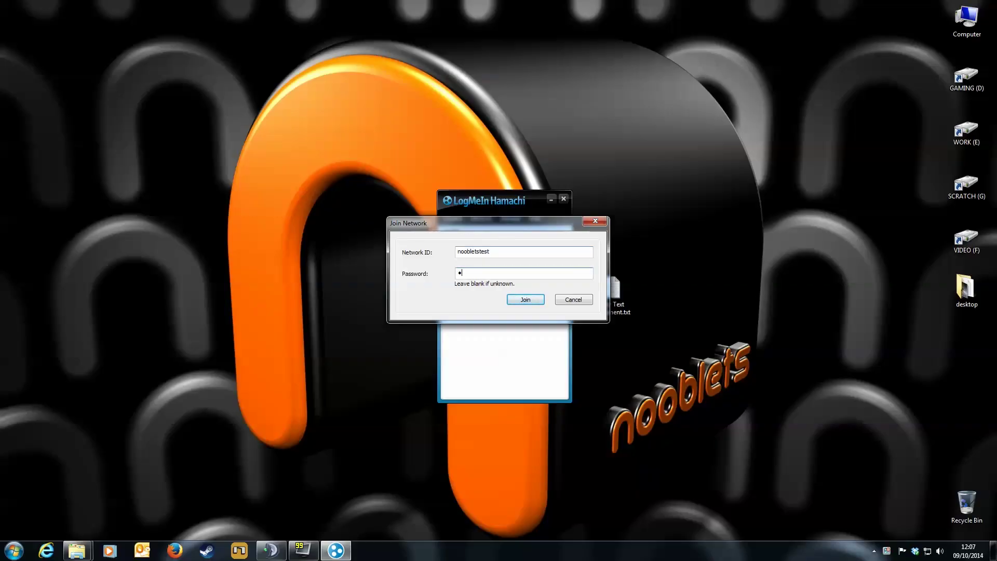
text(••)
click(519, 303)
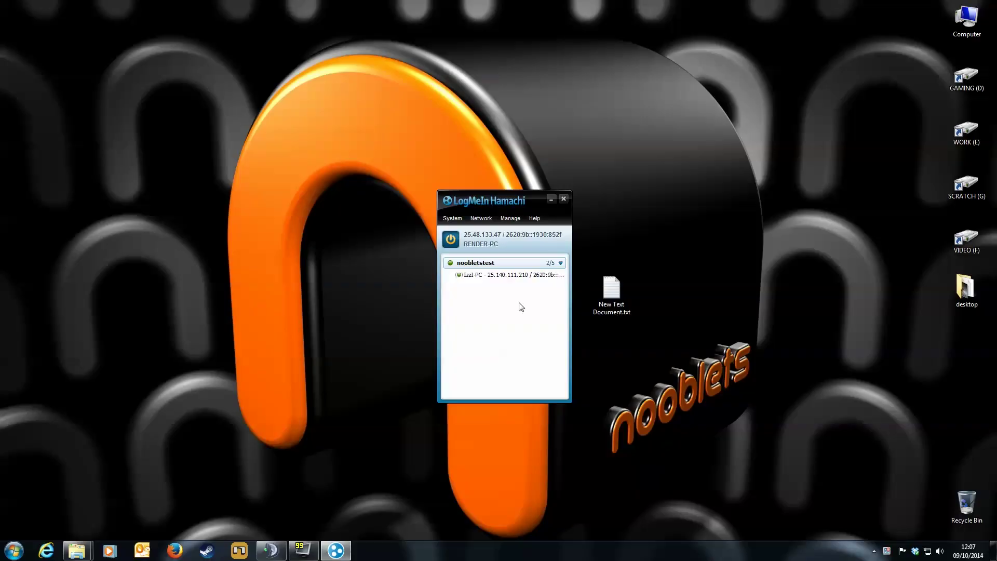
Step: Paste the peer's IPv4 address 25.140.111.210 into New Text Document.txt, then close Notepad without saving
right_click(508, 278)
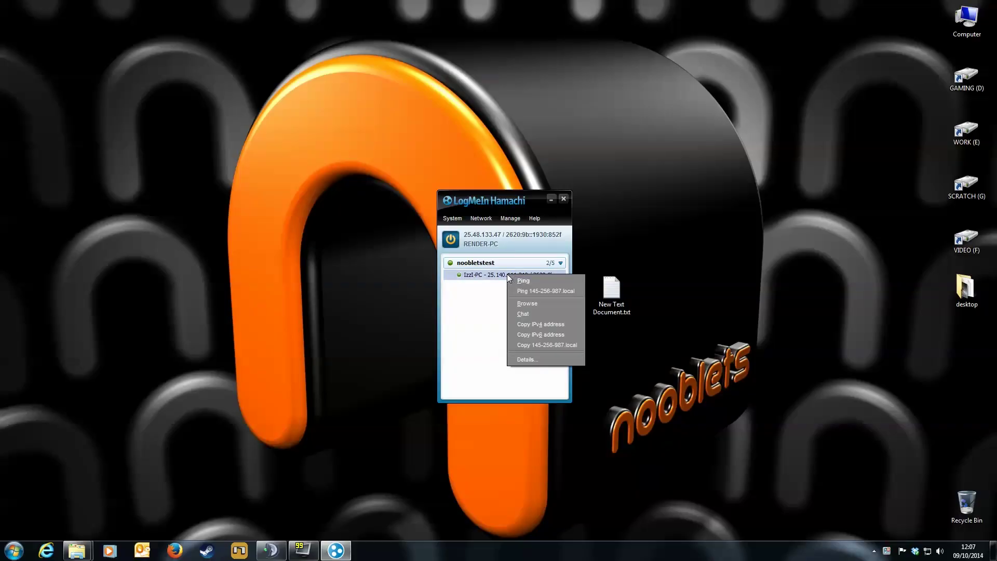
click(541, 323)
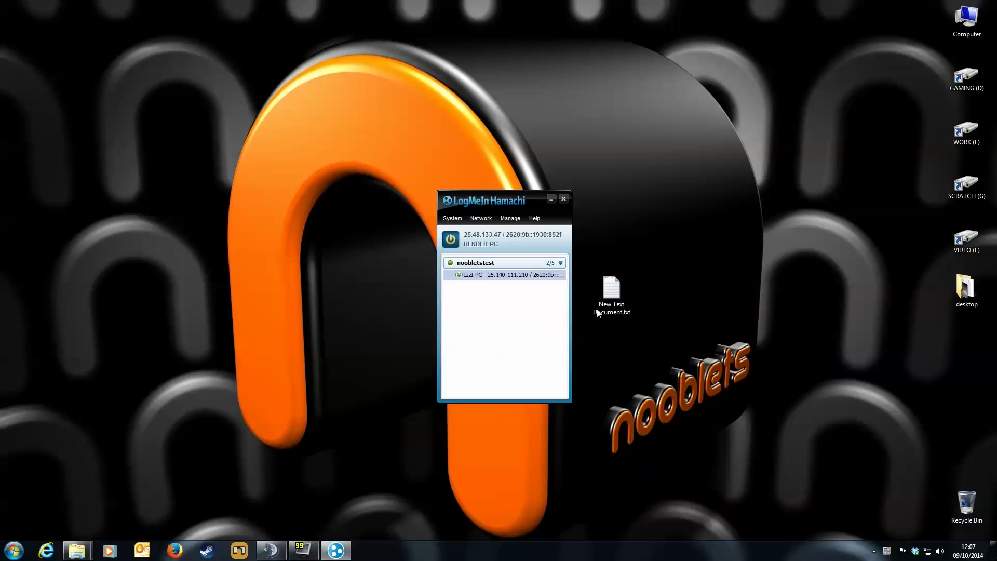
double_click(613, 293)
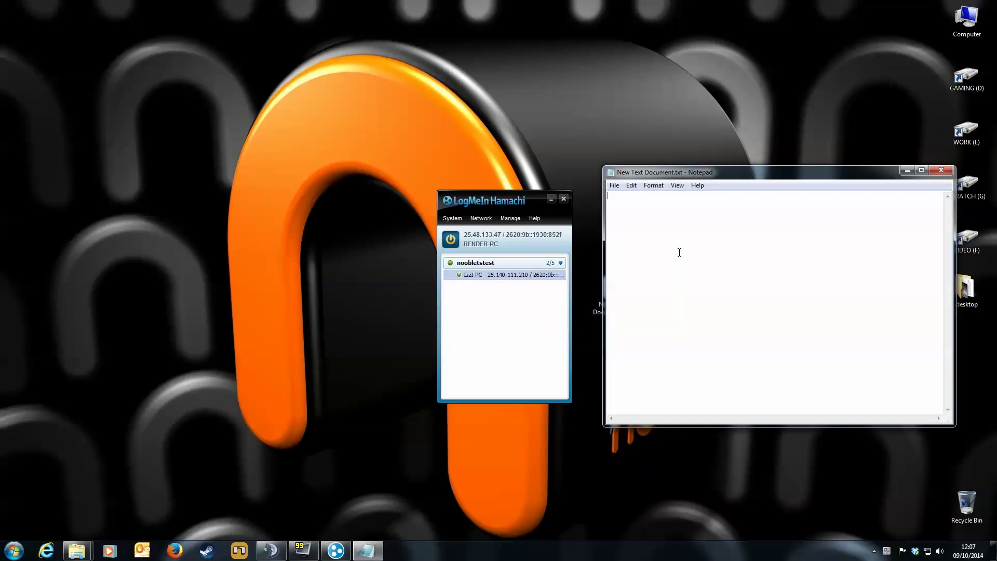
key(ctrl+v)
click(935, 171)
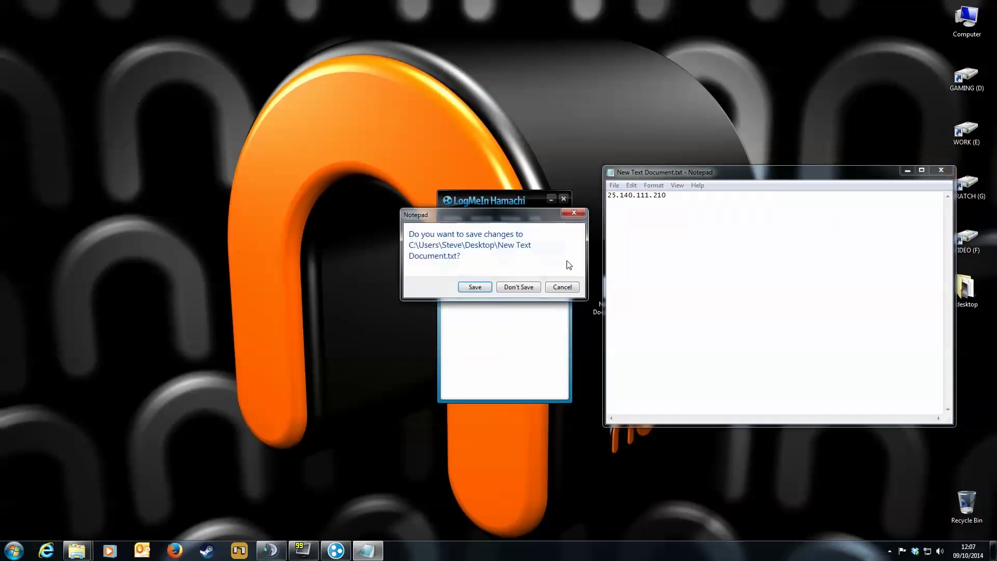
click(524, 286)
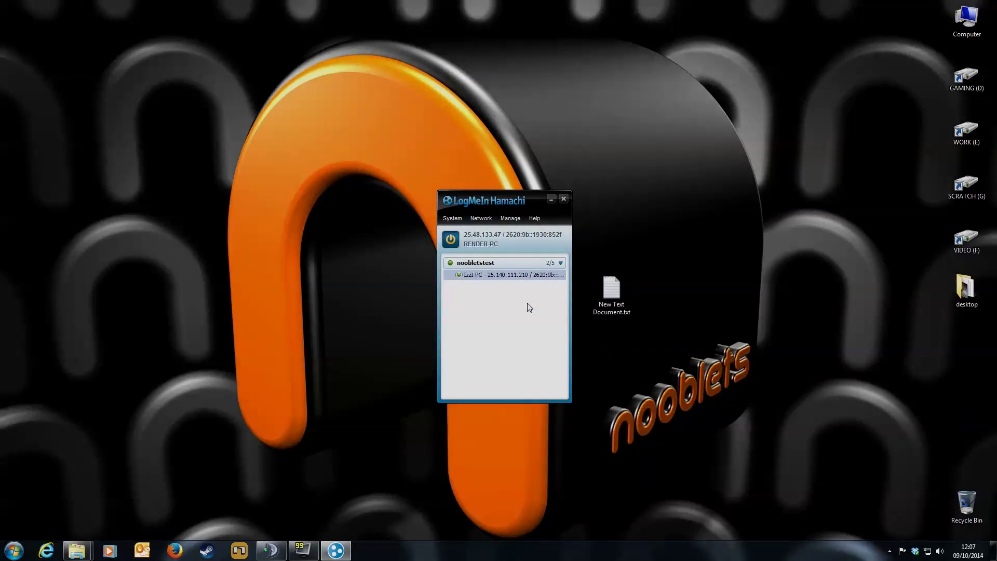